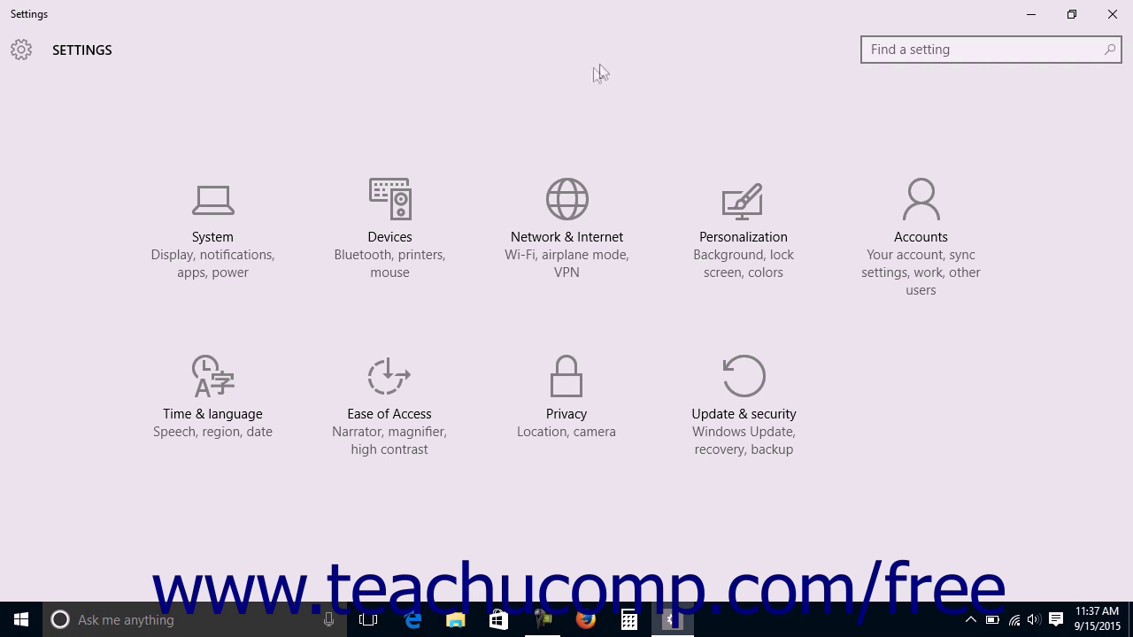
Open Personalization and go to its Lock screen page.
{"action": "left_click", "coordinate": [736, 201]}
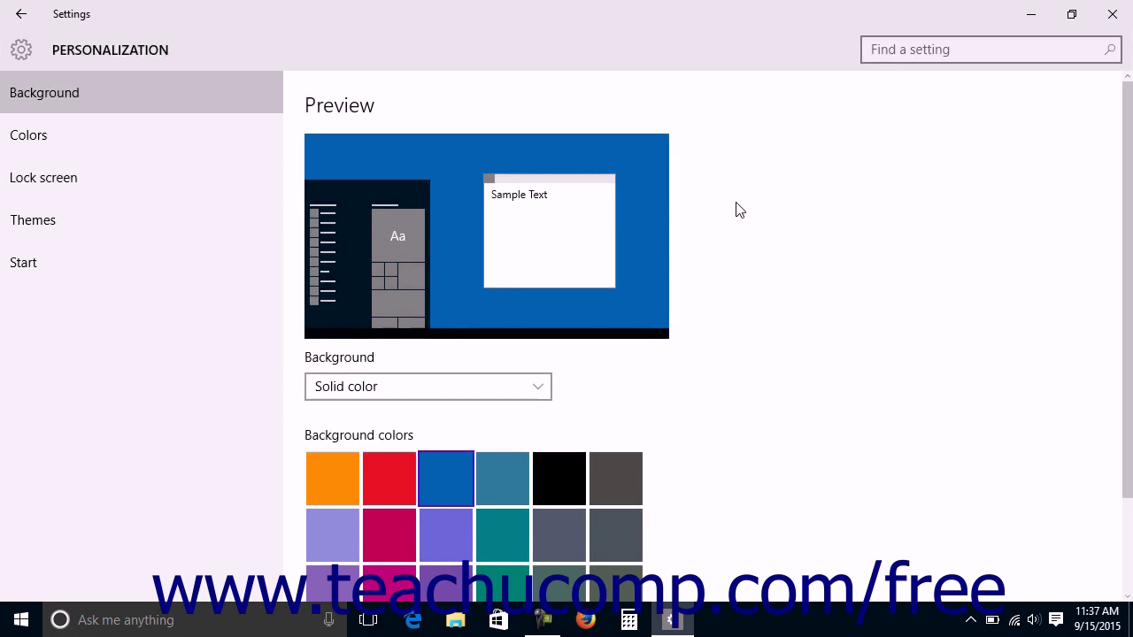
{"action": "left_click", "coordinate": [158, 184]}
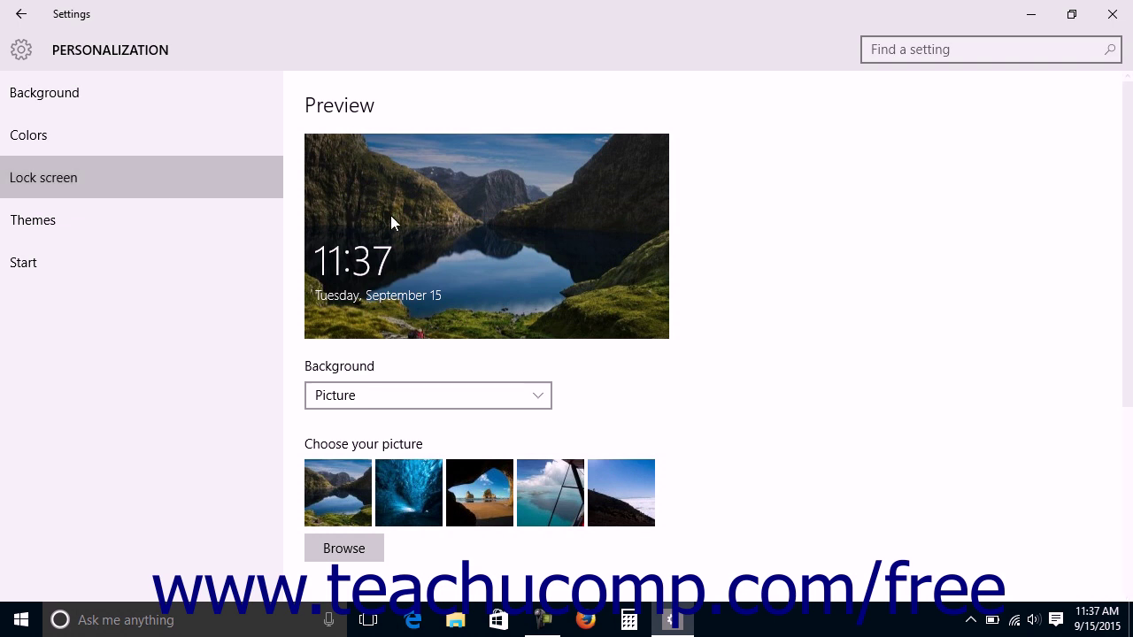
Review the Lock screen background types and keep the background set to Picture.
{"action": "left_click", "coordinate": [694, 231]}
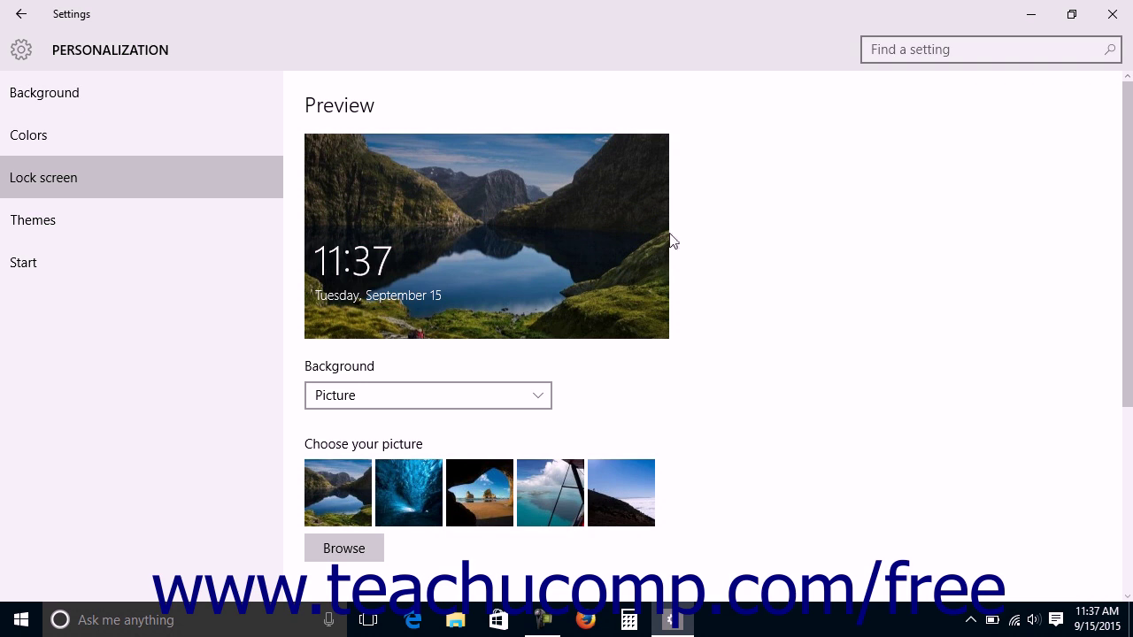
{"action": "left_click", "coordinate": [541, 396]}
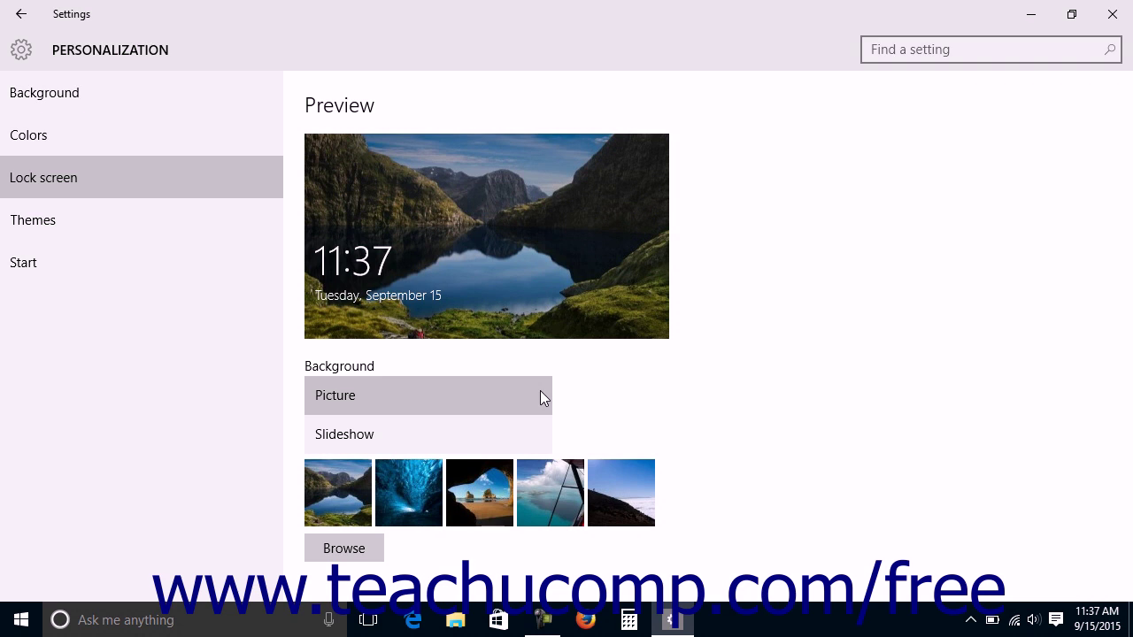
{"action": "left_click", "coordinate": [478, 395]}
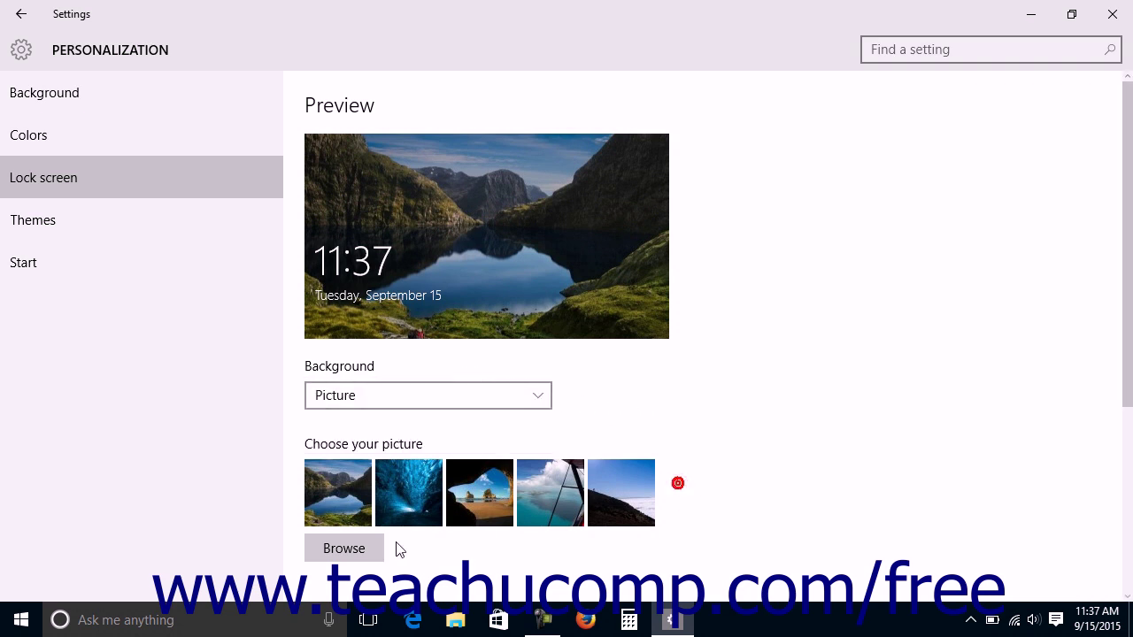
{"action": "left_click", "coordinate": [361, 548]}
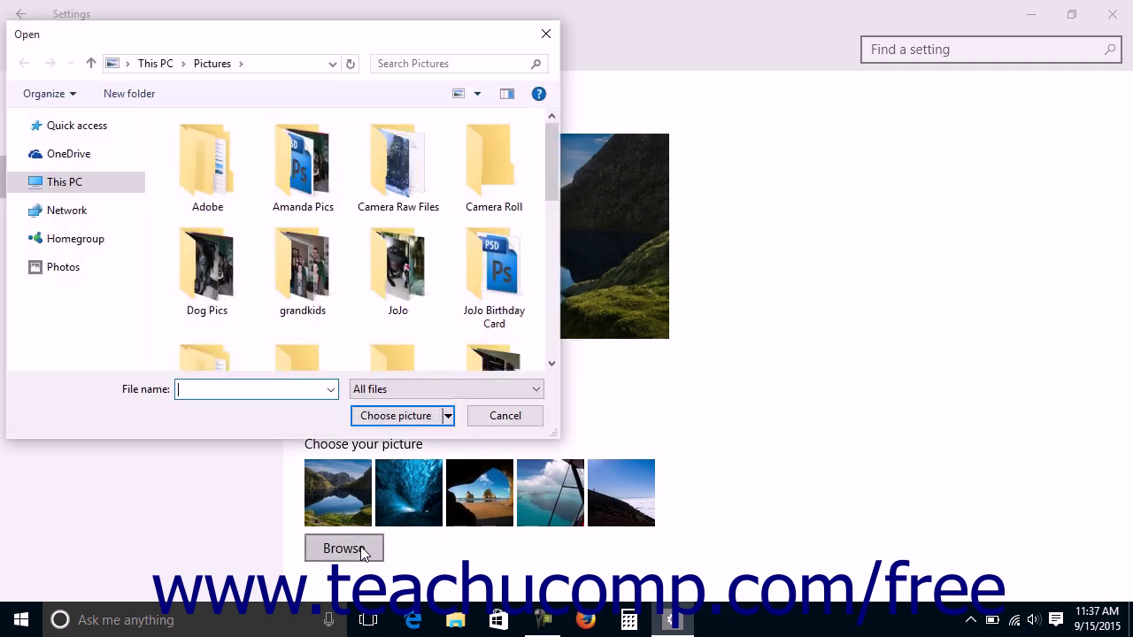
{"action": "left_click", "coordinate": [485, 417]}
Switch the lock screen background from Picture to Slideshow.
{"action": "left_click", "coordinate": [534, 401]}
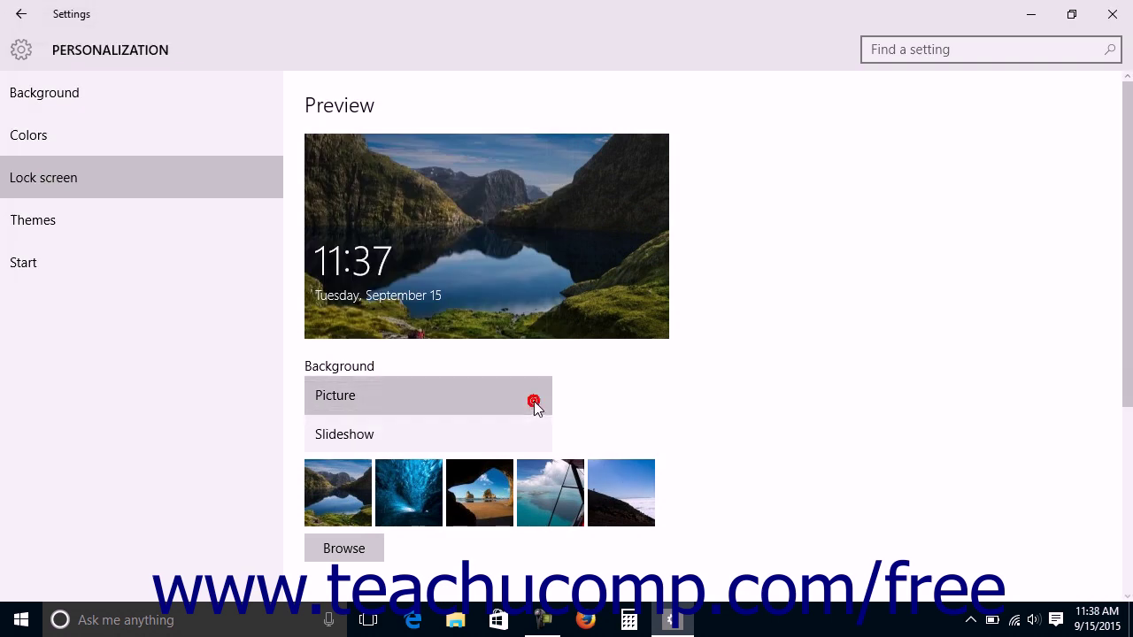
{"action": "left_click", "coordinate": [497, 425]}
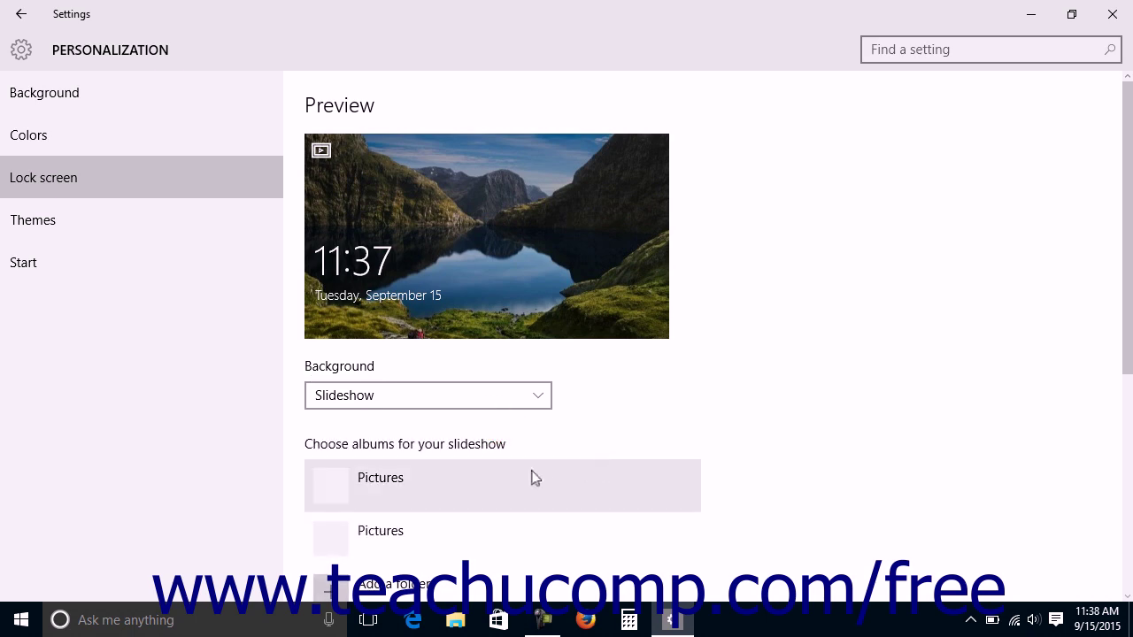
{"action": "scroll", "coordinate": [532, 472], "scroll_direction": "down", "scroll_amount": 1}
{"action": "scroll", "coordinate": [532, 474], "scroll_direction": "down", "scroll_amount": 2}
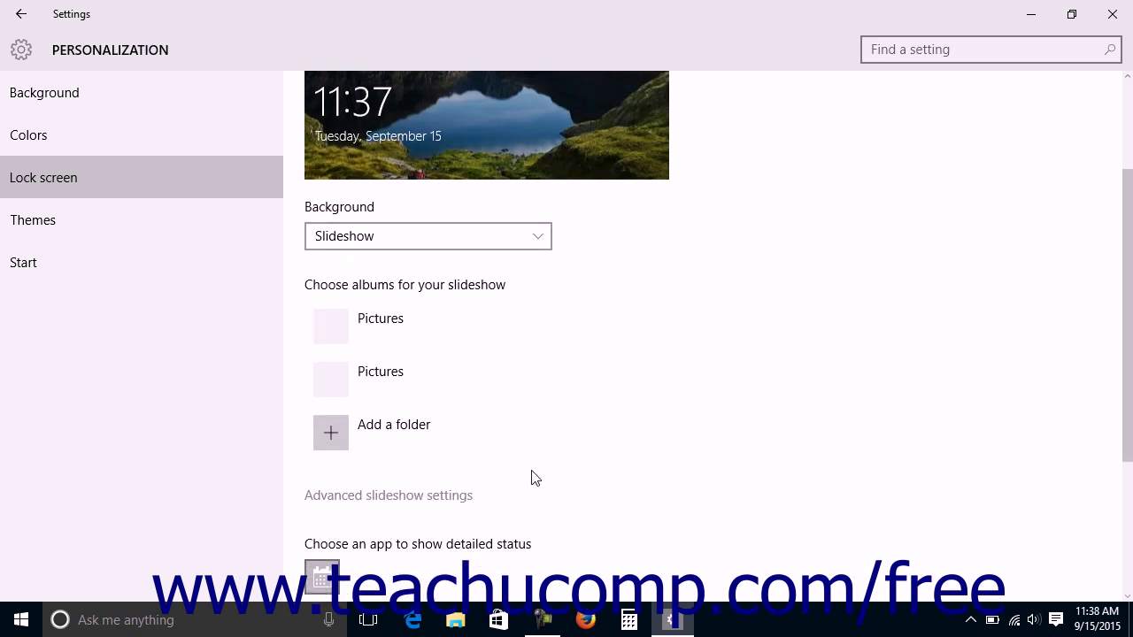
Add the Pictures folder as a slideshow album and remove the duplicate Pictures entry.
{"action": "left_click", "coordinate": [373, 438]}
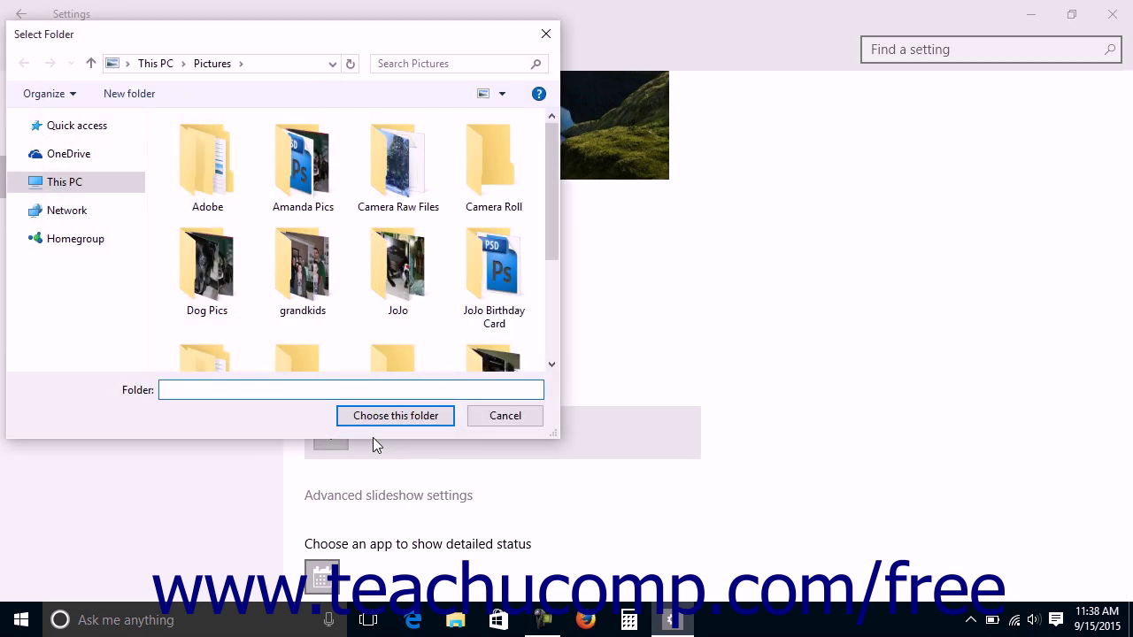
{"action": "left_click", "coordinate": [395, 416]}
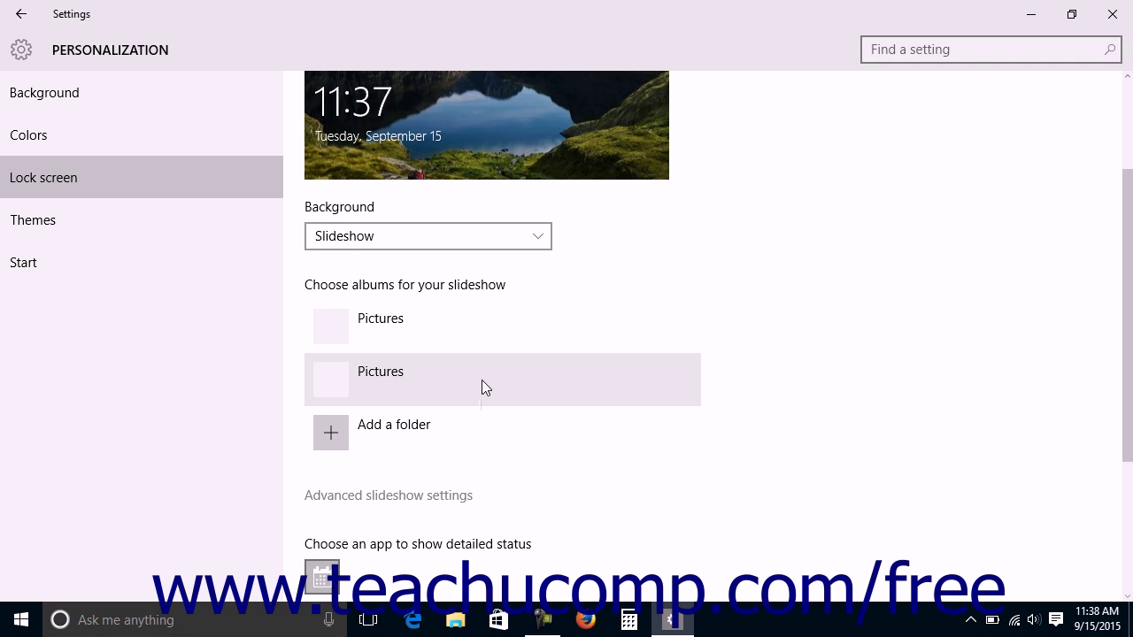
{"action": "left_click", "coordinate": [482, 379]}
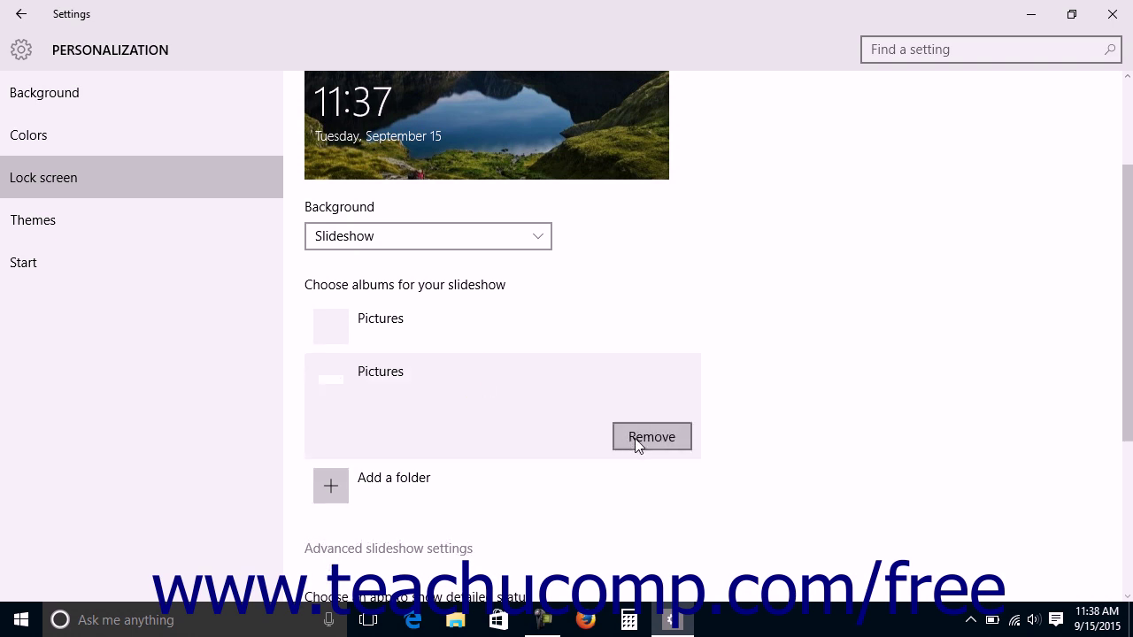
{"action": "left_click", "coordinate": [637, 438]}
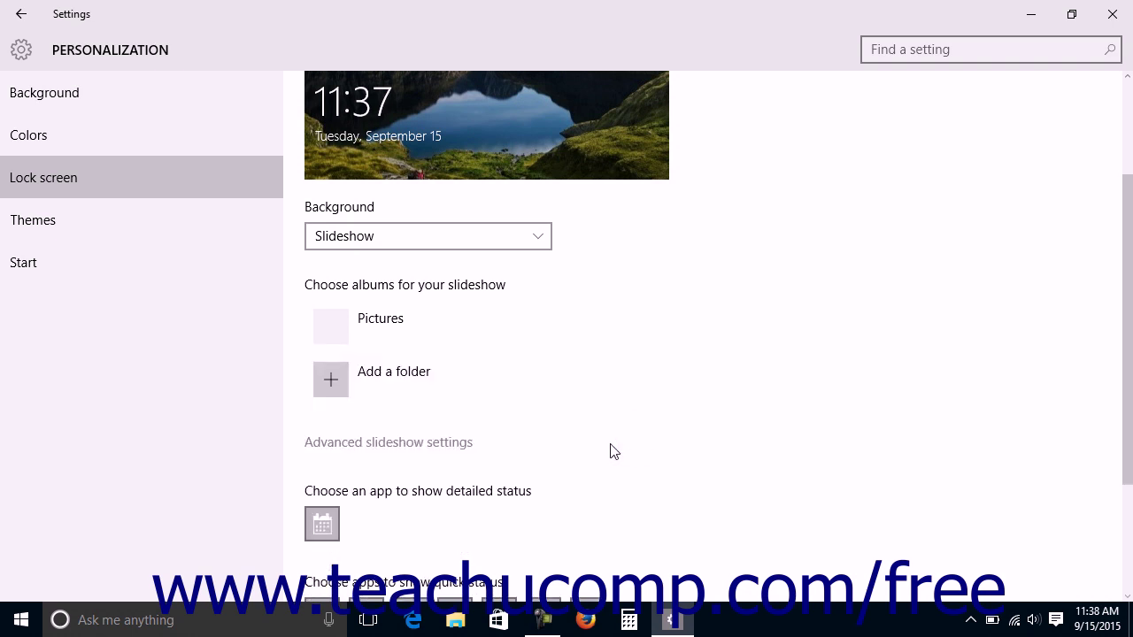
{"action": "left_click", "coordinate": [449, 443]}
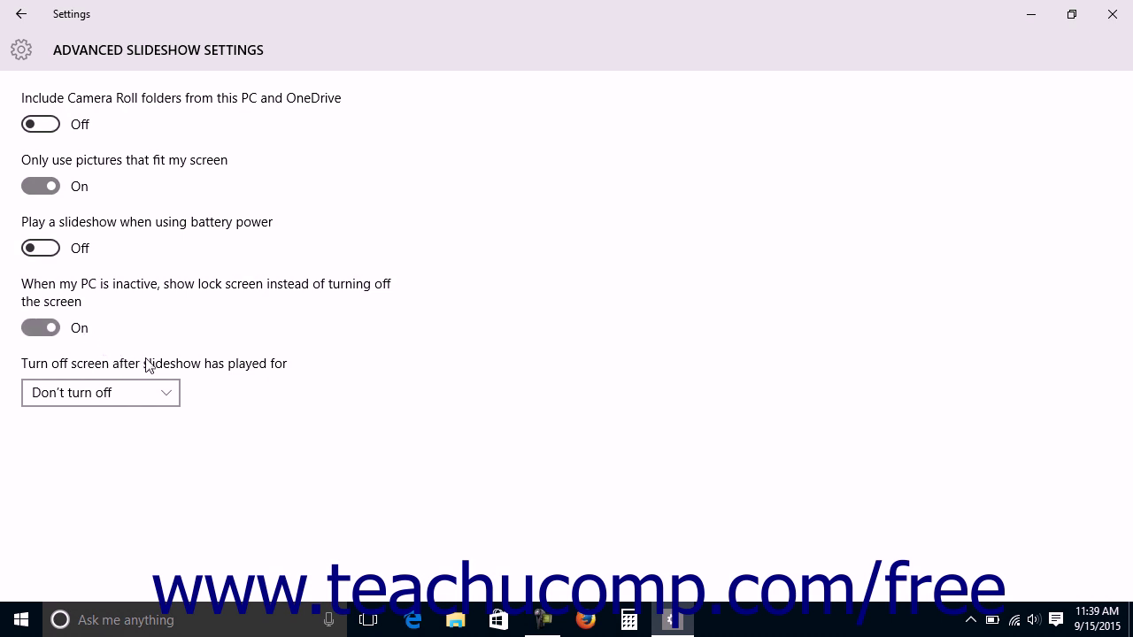
Keep the slideshow's turn-off-screen option at Don't turn off.
{"action": "left_click", "coordinate": [169, 398]}
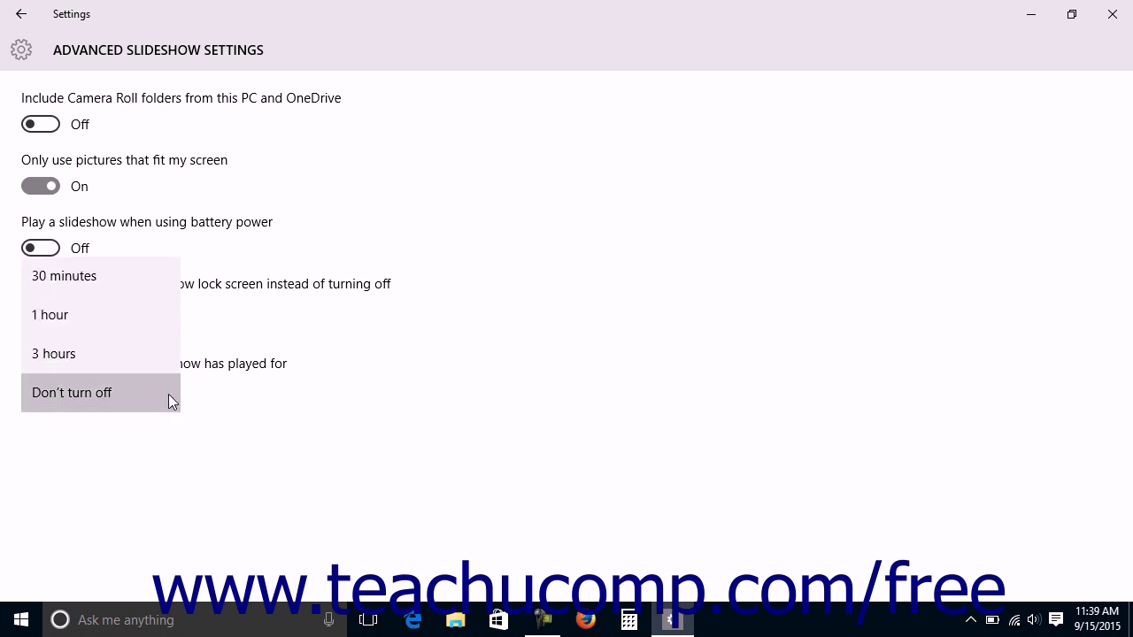
{"action": "left_click", "coordinate": [215, 407]}
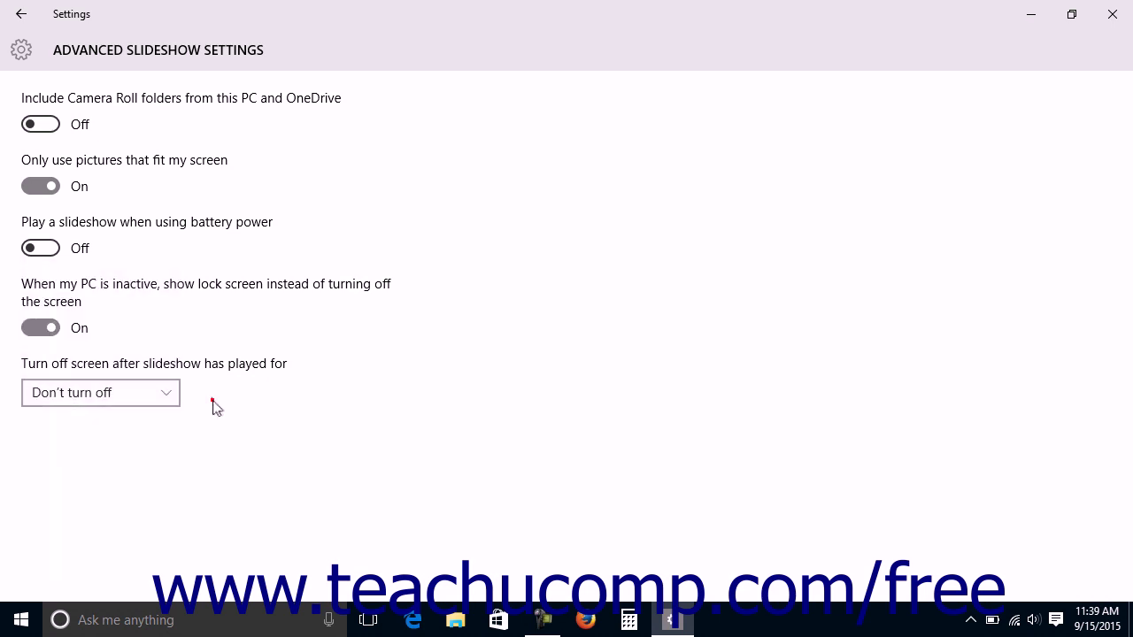
{"action": "left_click", "coordinate": [22, 17]}
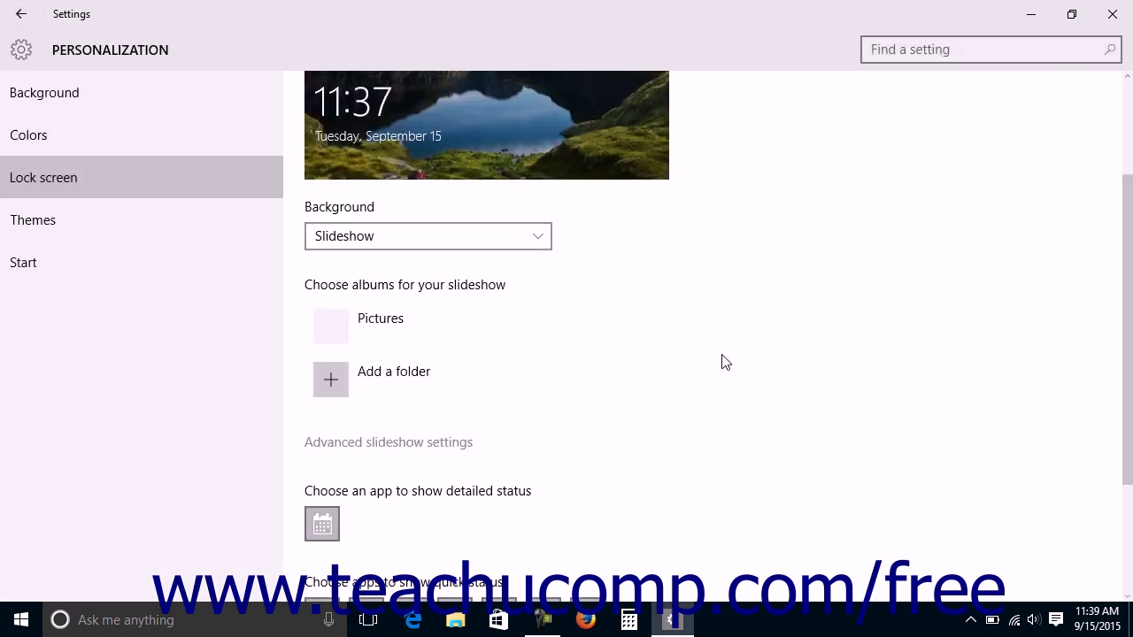
{"action": "left_click", "coordinate": [581, 257]}
{"action": "scroll", "coordinate": [738, 293], "scroll_direction": "down", "scroll_amount": 2}
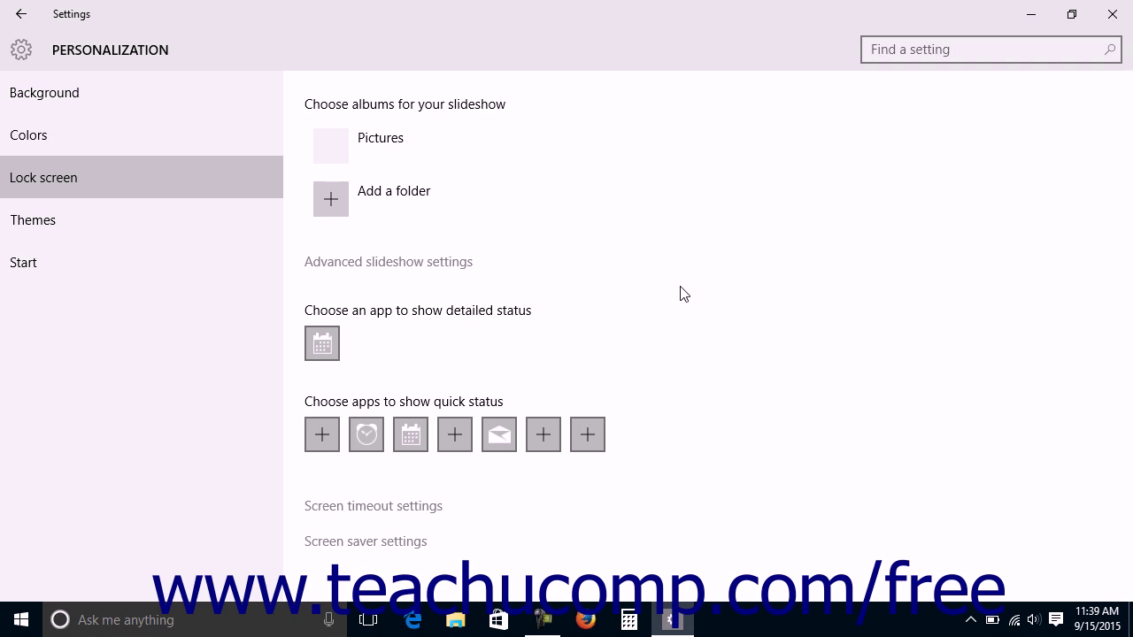
{"action": "scroll", "coordinate": [681, 287], "scroll_direction": "up", "scroll_amount": 1}
{"action": "scroll", "coordinate": [681, 288], "scroll_direction": "up", "scroll_amount": 1}
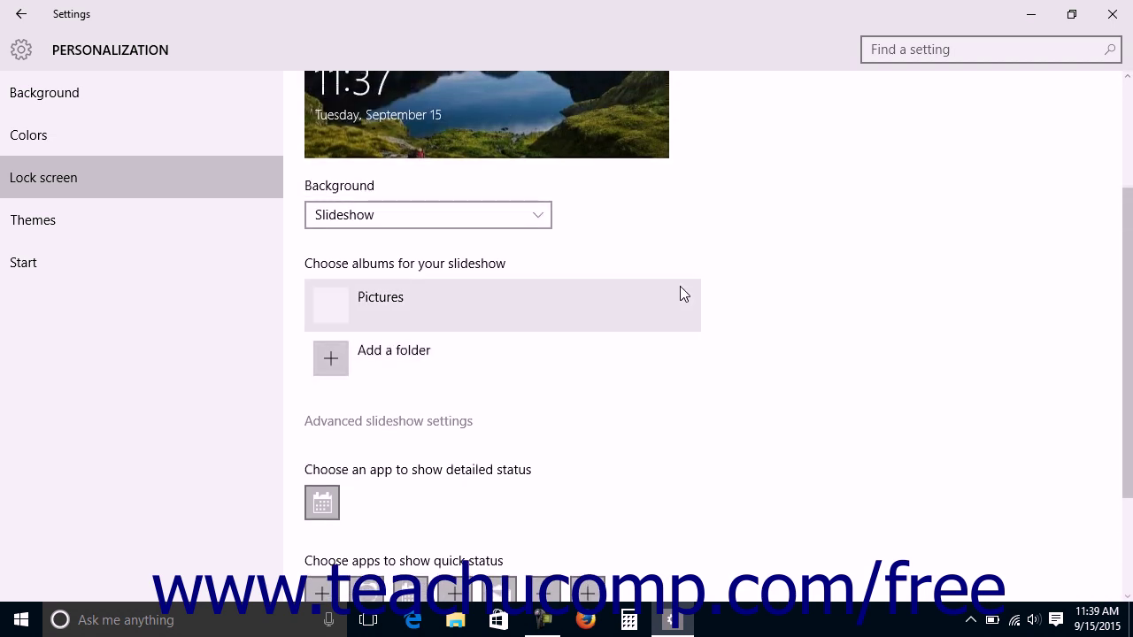
{"action": "scroll", "coordinate": [681, 288], "scroll_direction": "down", "scroll_amount": 2}
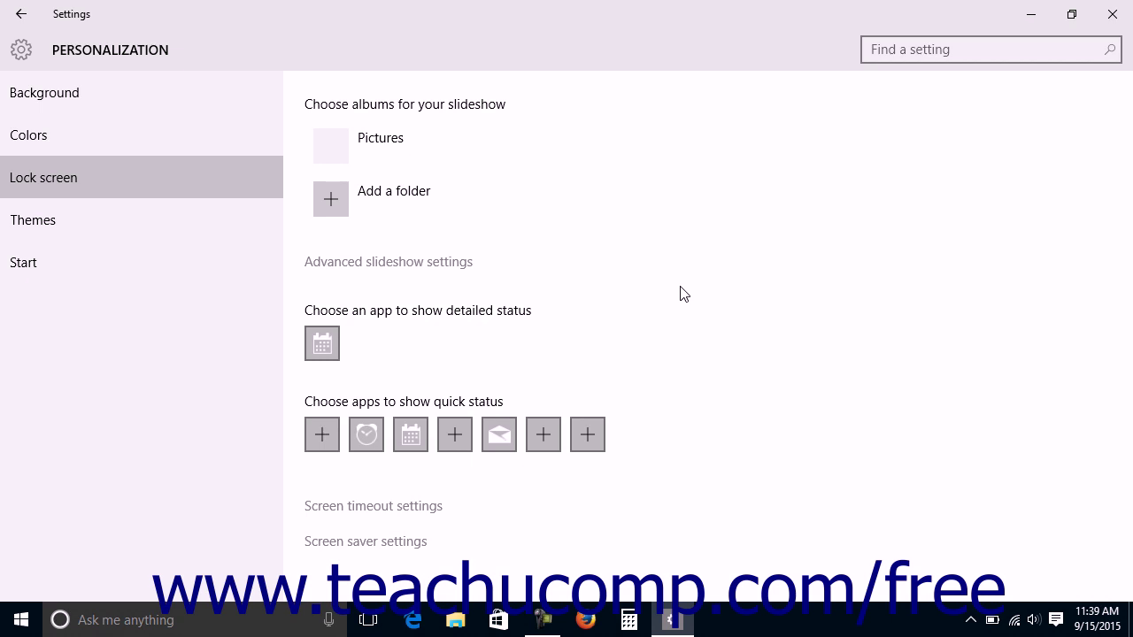
{"action": "left_click", "coordinate": [332, 347]}
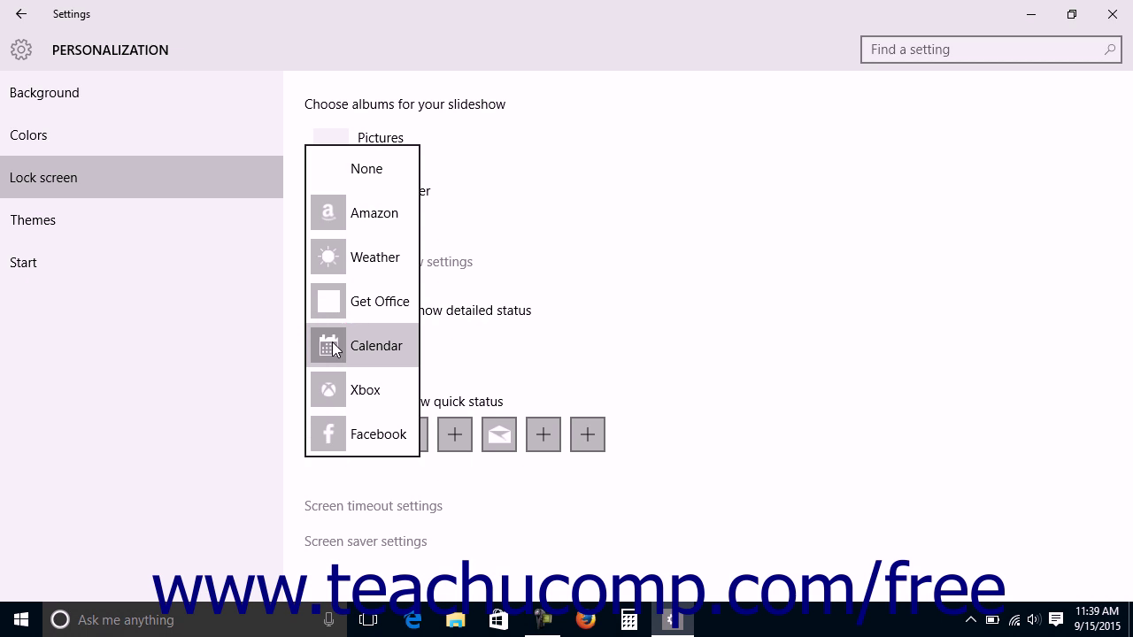
{"action": "left_click", "coordinate": [522, 346]}
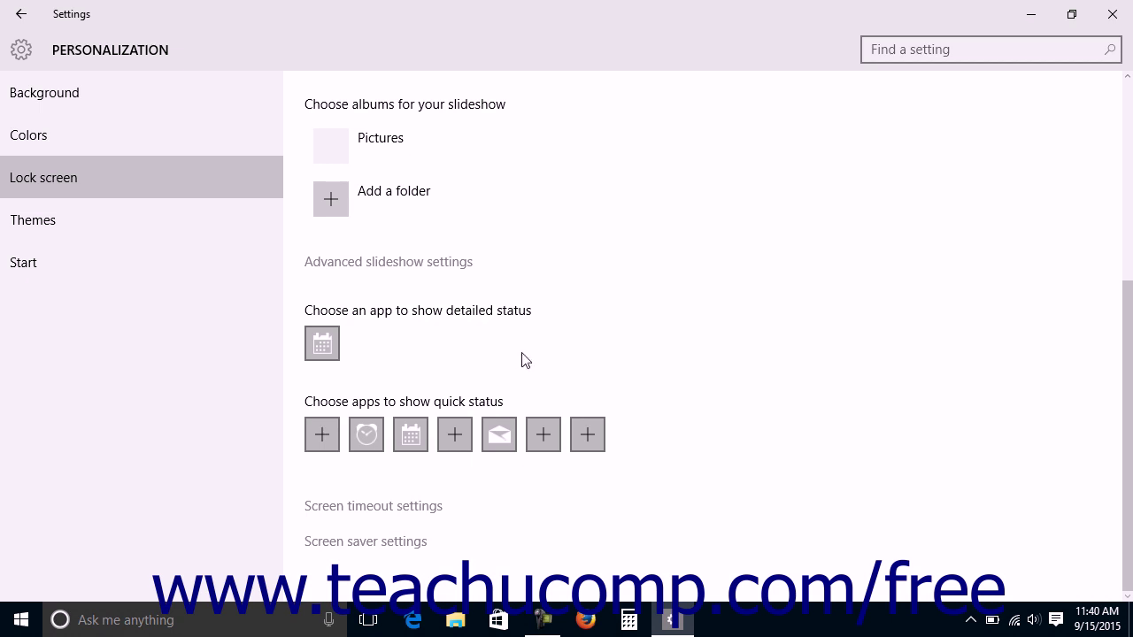
{"action": "left_click", "coordinate": [542, 433]}
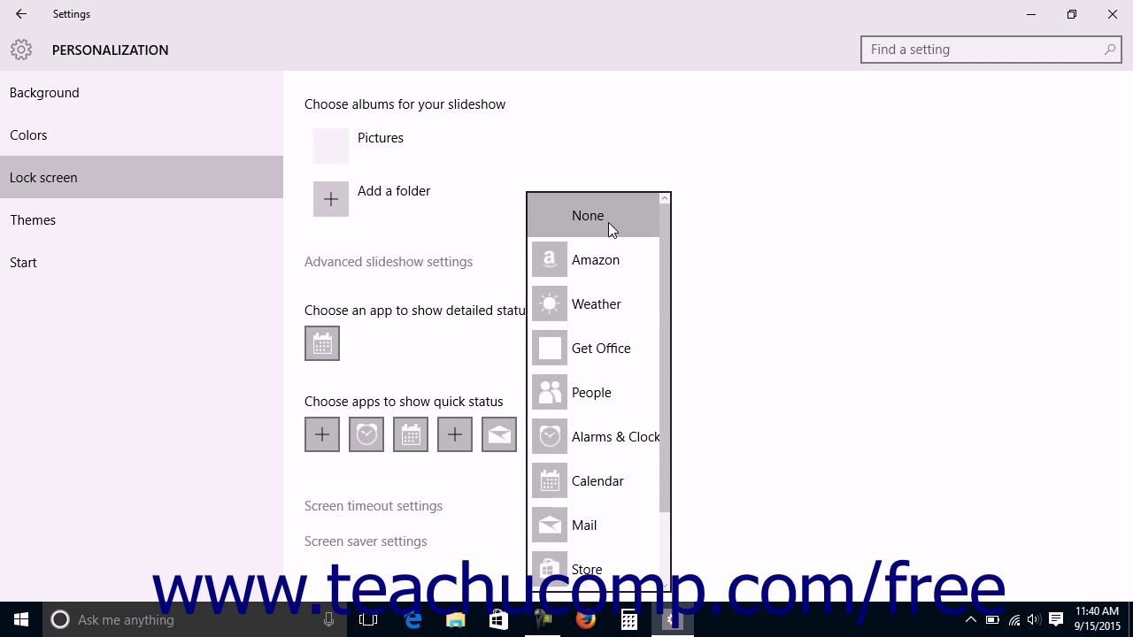
{"action": "left_click", "coordinate": [764, 237]}
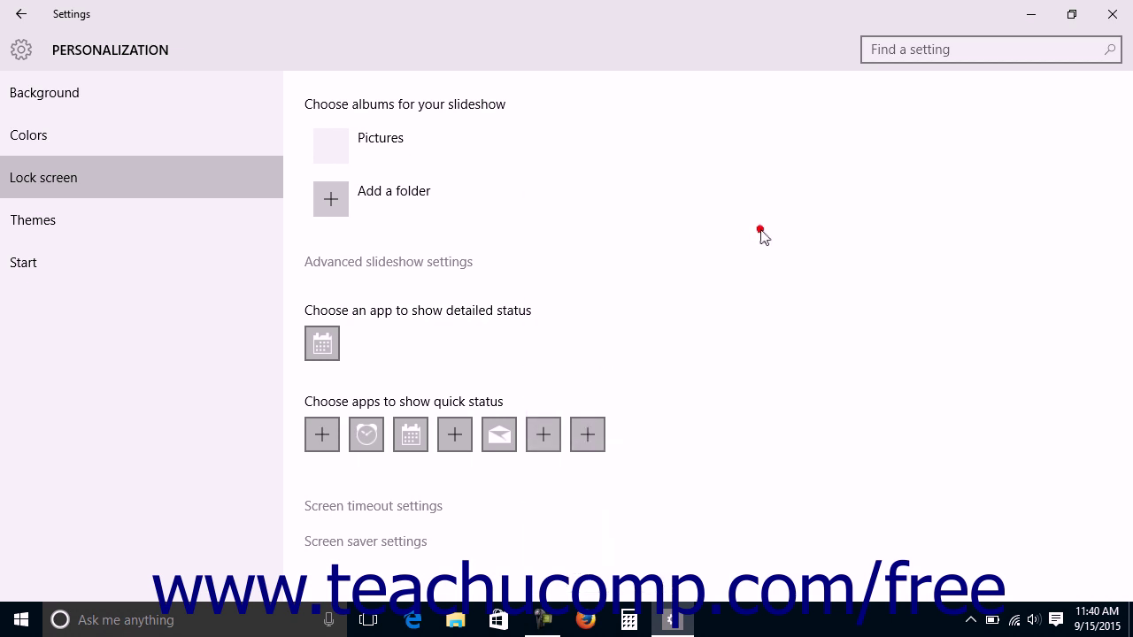
{"action": "left_click", "coordinate": [537, 440]}
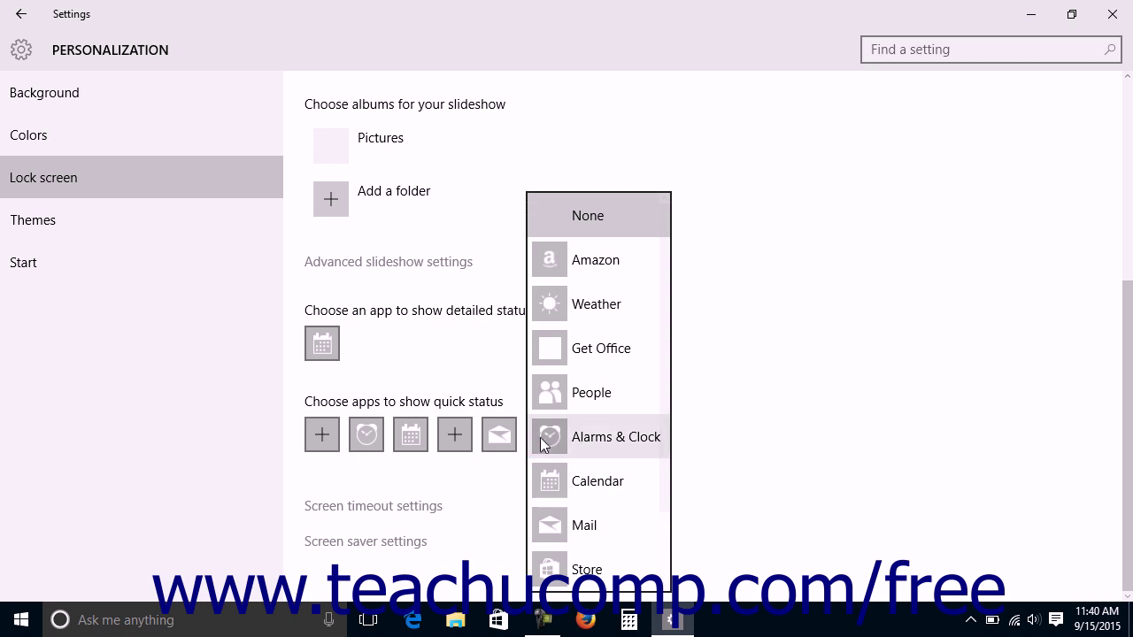
{"action": "left_click", "coordinate": [780, 420]}
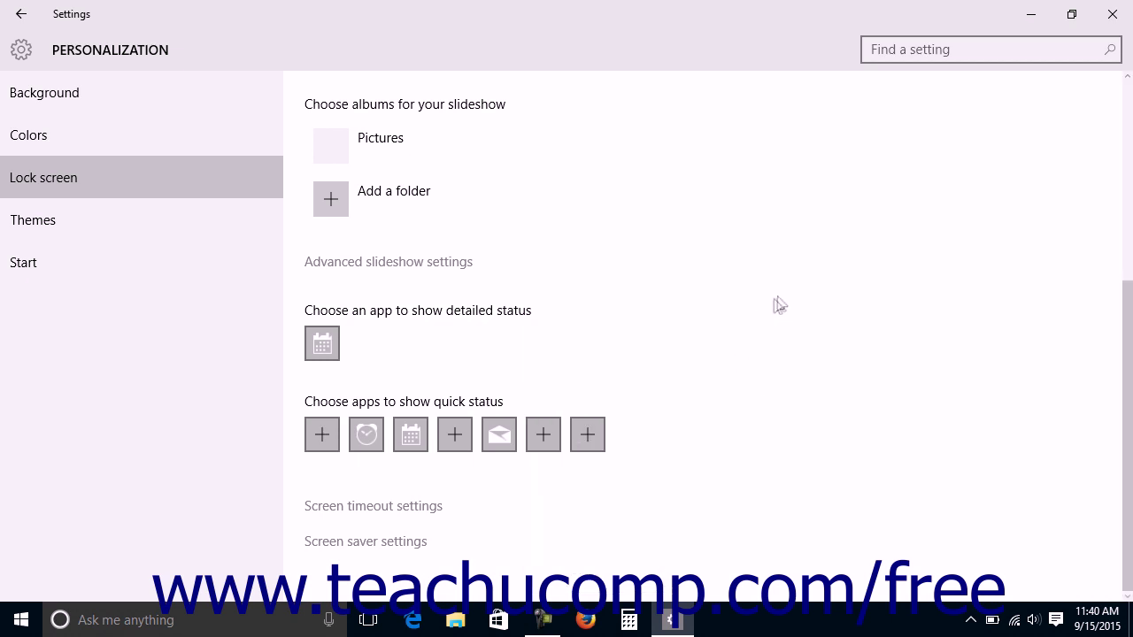
{"action": "left_click", "coordinate": [417, 509]}
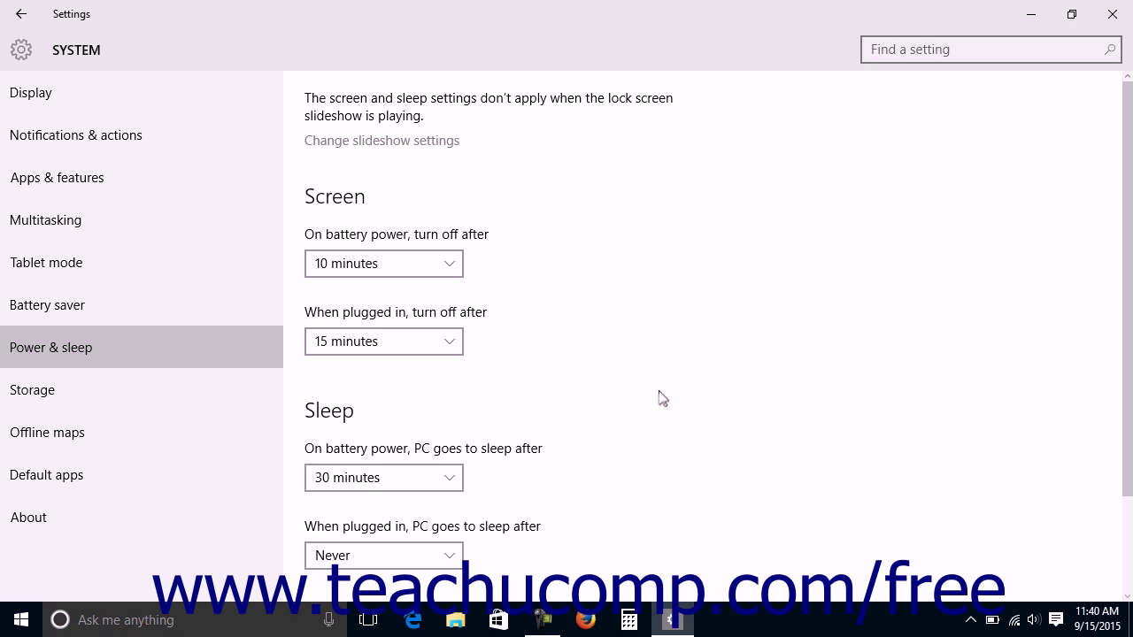
{"action": "left_click", "coordinate": [22, 25]}
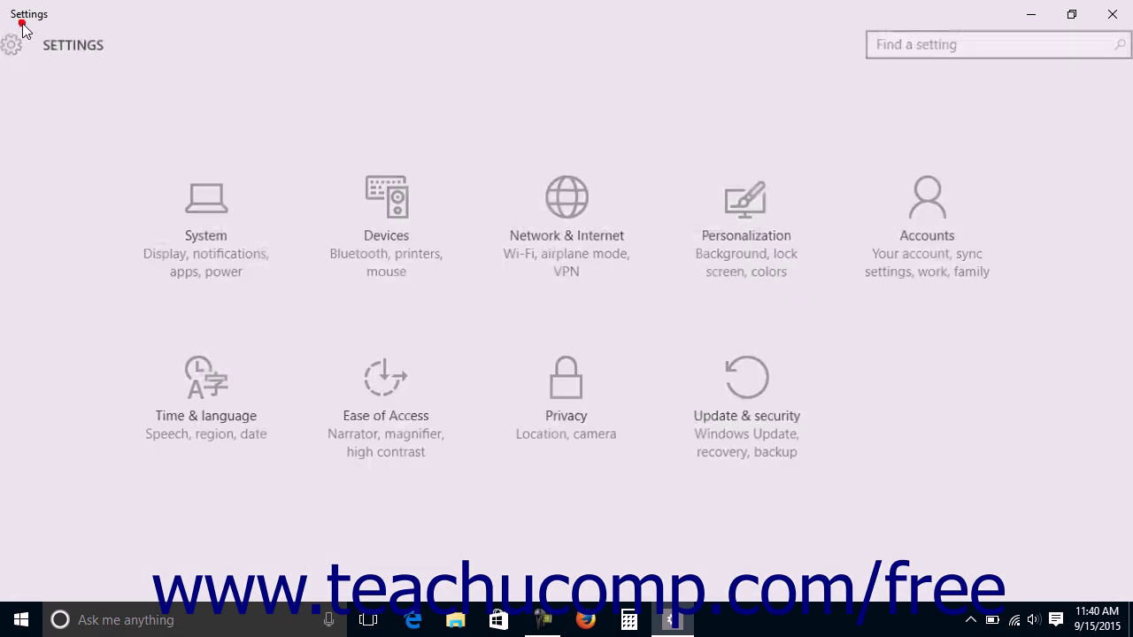
{"action": "left_click", "coordinate": [733, 232]}
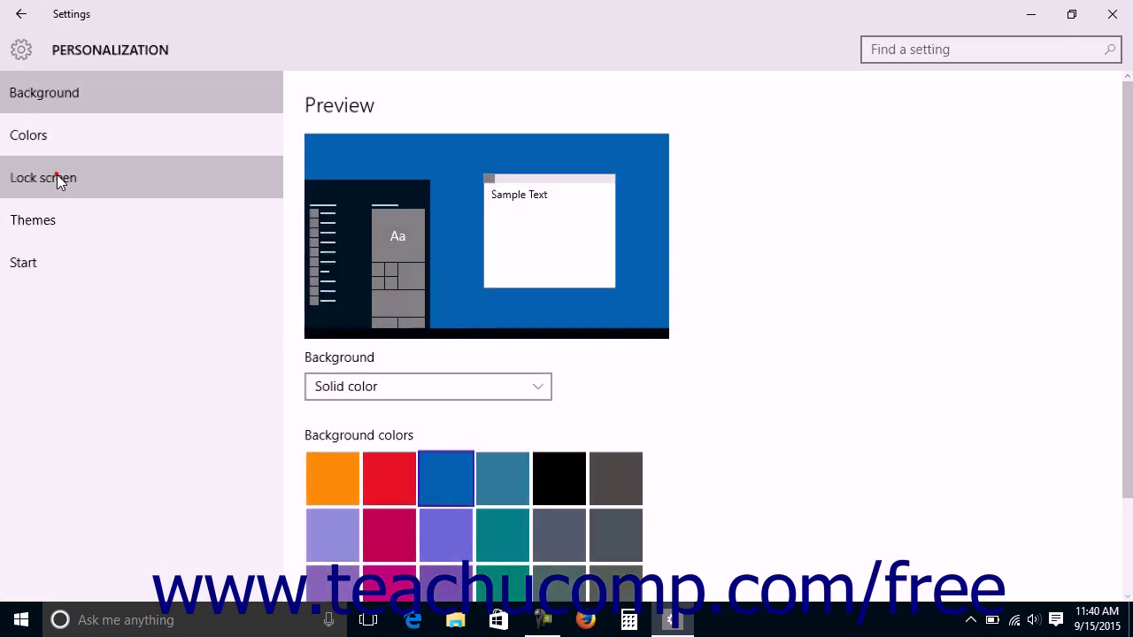
{"action": "left_click", "coordinate": [56, 177]}
{"action": "scroll", "coordinate": [398, 552], "scroll_direction": "down", "scroll_amount": 4}
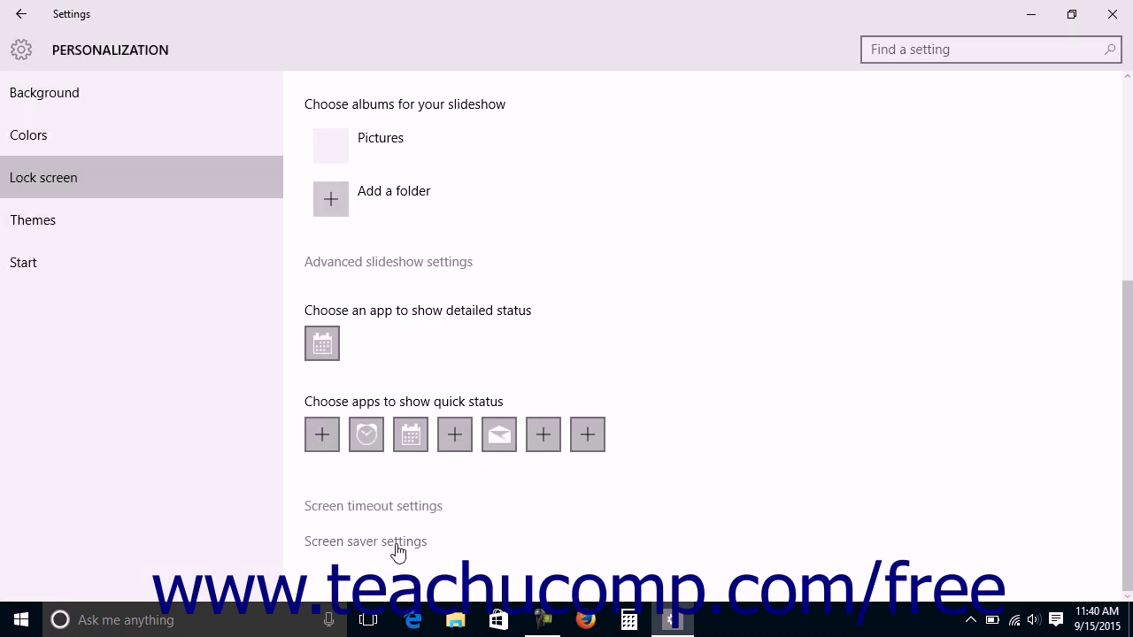
Pick 3D Text in Screen Saver Settings, with a 1-minute wait, and bring up its 3D Text Settings.
{"action": "left_click", "coordinate": [397, 544]}
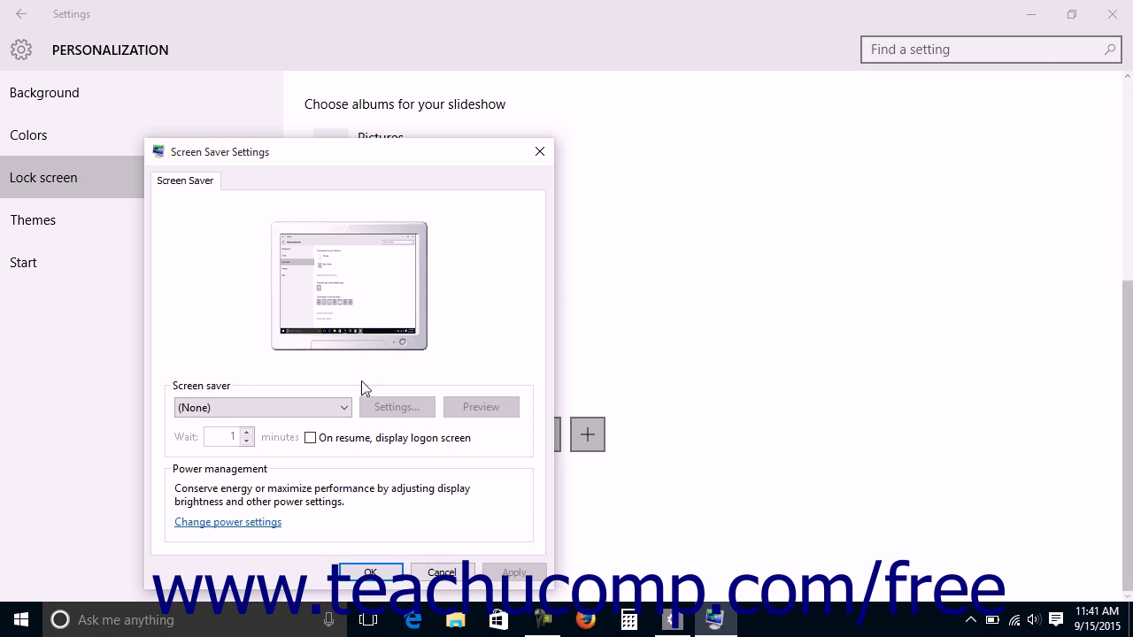
{"action": "left_click", "coordinate": [346, 408]}
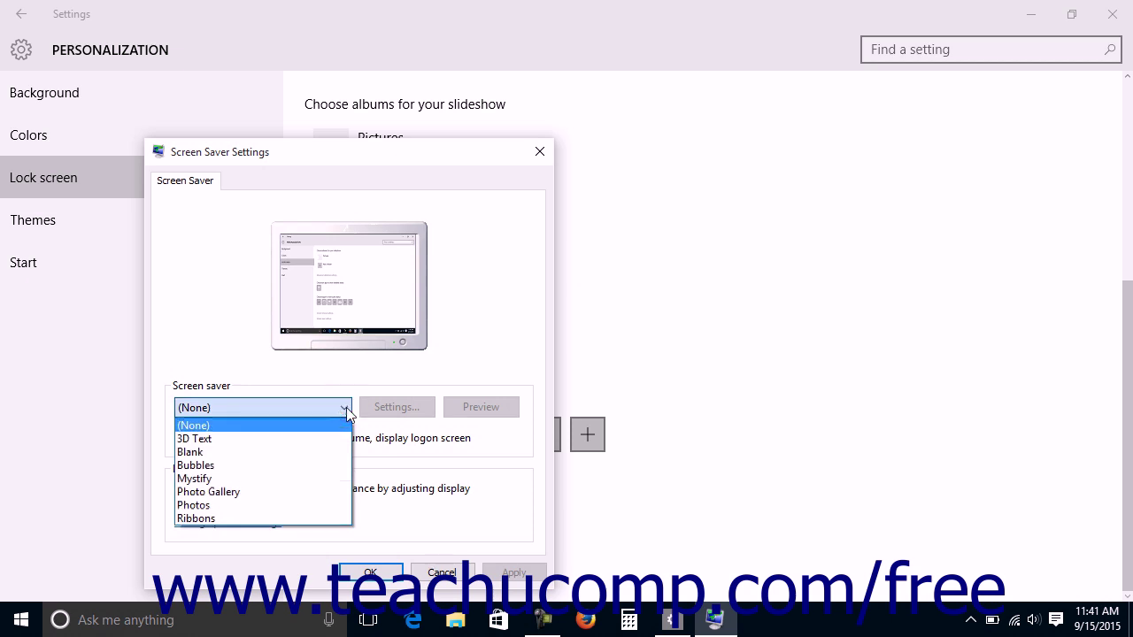
{"action": "left_click", "coordinate": [339, 439]}
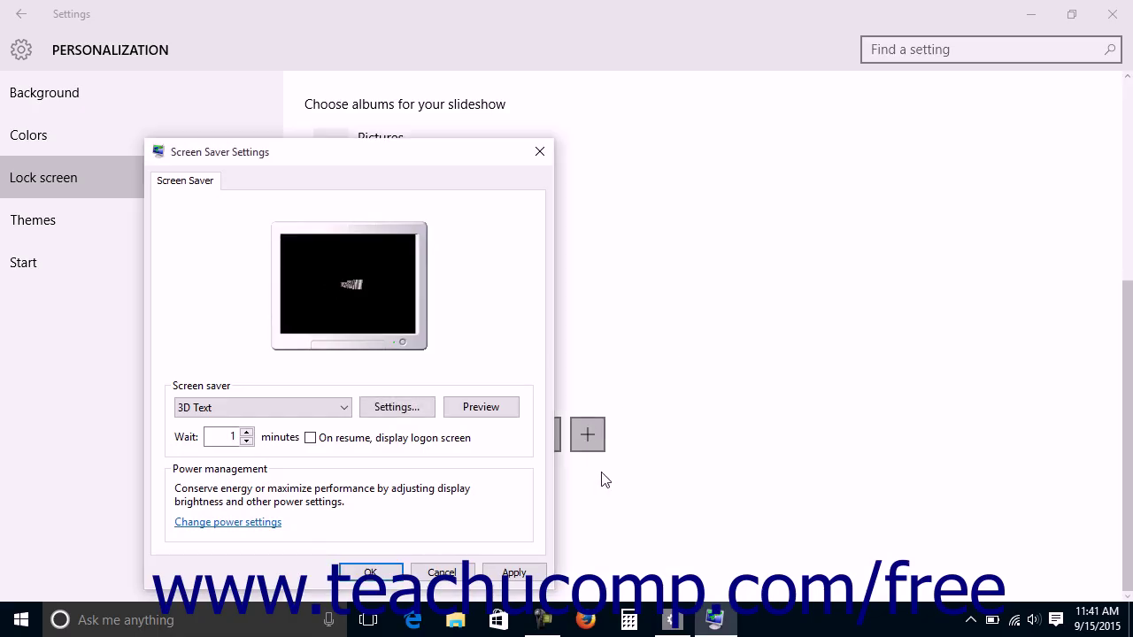
{"action": "left_click", "coordinate": [414, 409]}
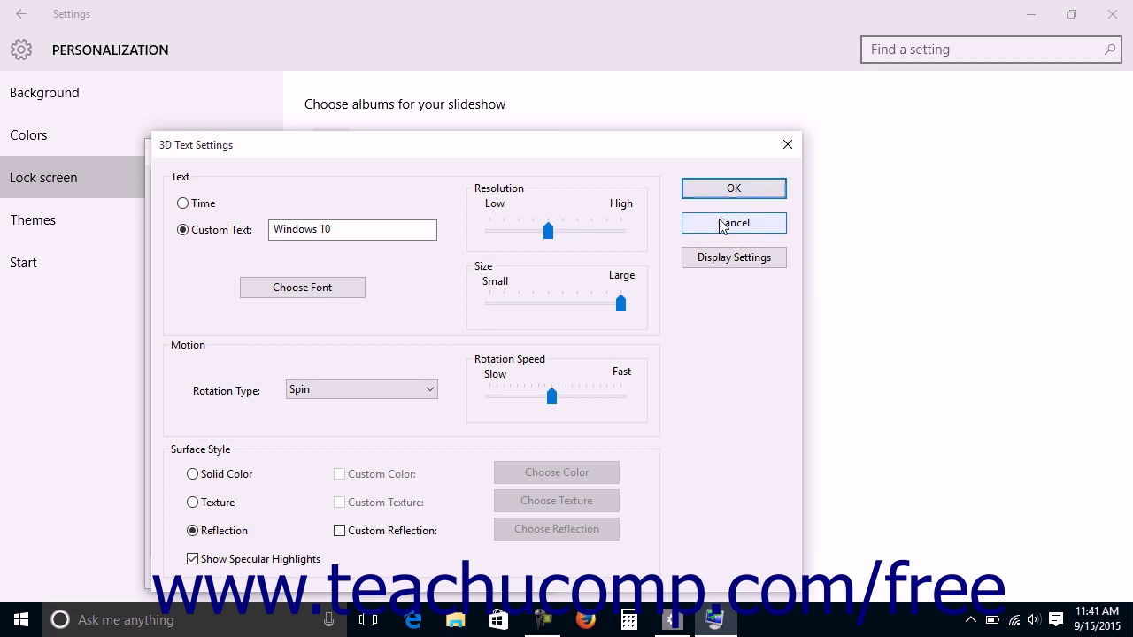
{"action": "left_click", "coordinate": [722, 225]}
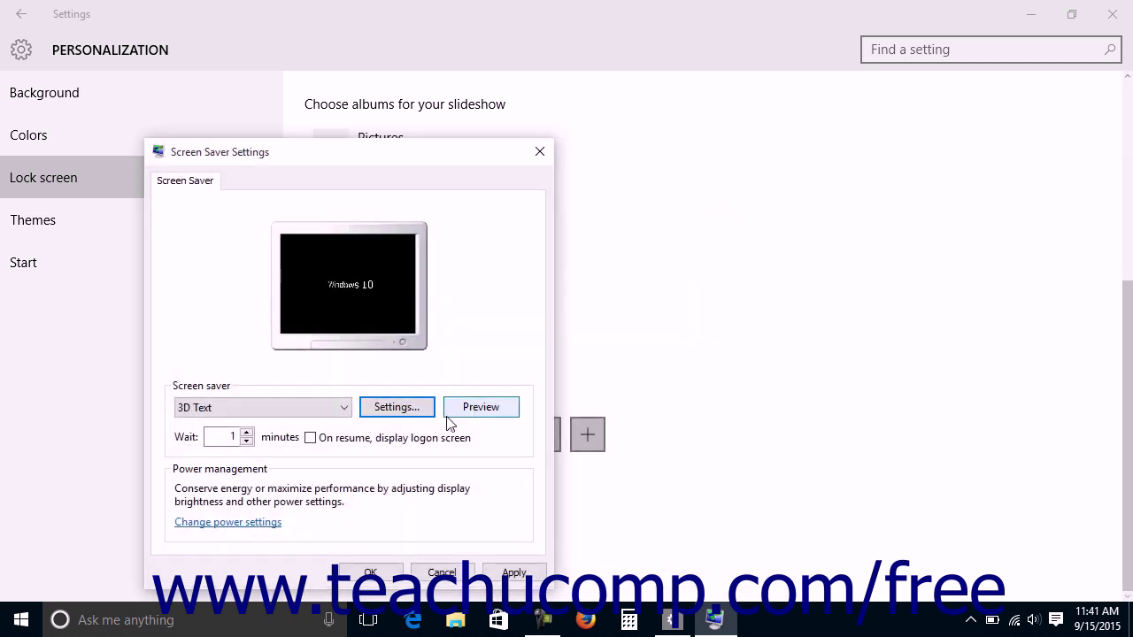